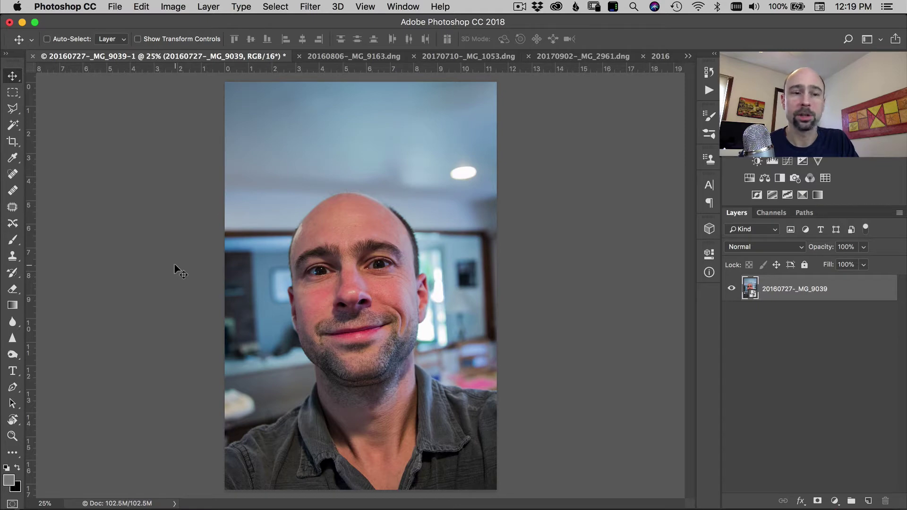
Select the man with Quick Selection's Select Subject and copy him onto a new Layer 1
{"action": "left_click", "coordinate": [13, 125]}
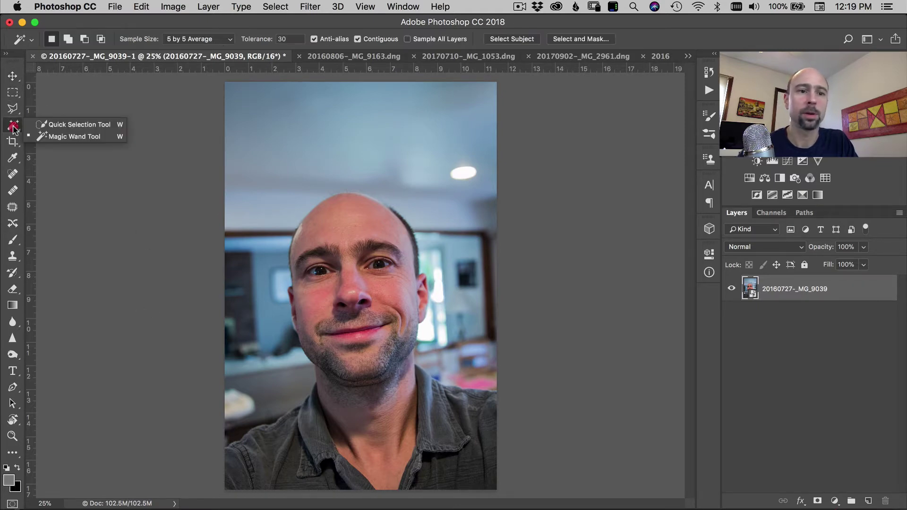
{"action": "left_click", "coordinate": [85, 126]}
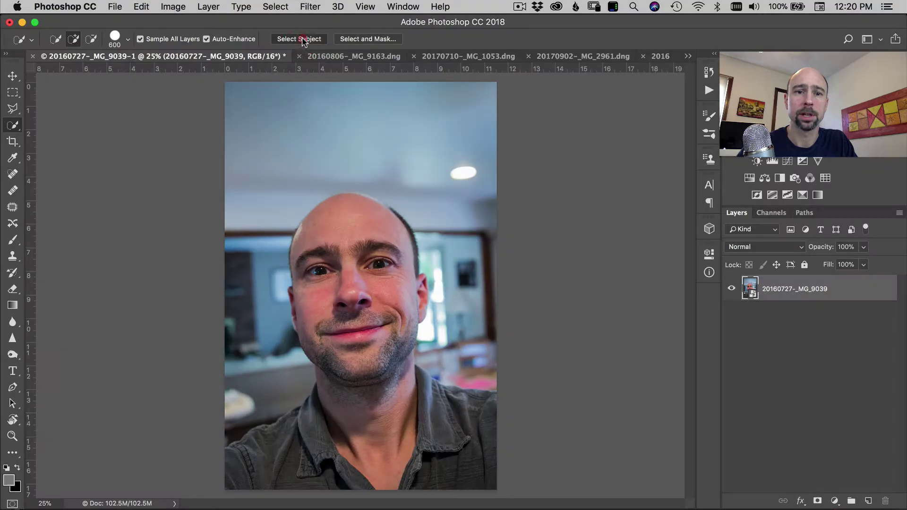
{"action": "left_click", "coordinate": [306, 39]}
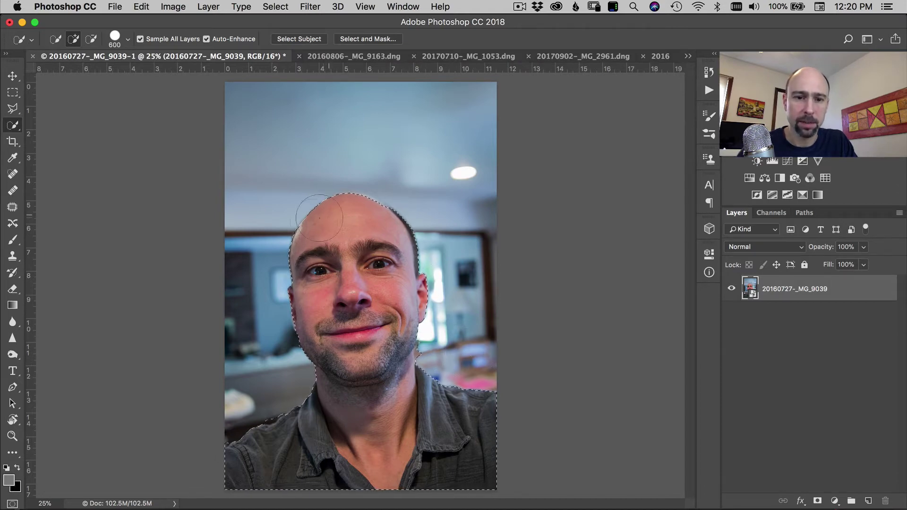
{"action": "key", "text": "super+j"}
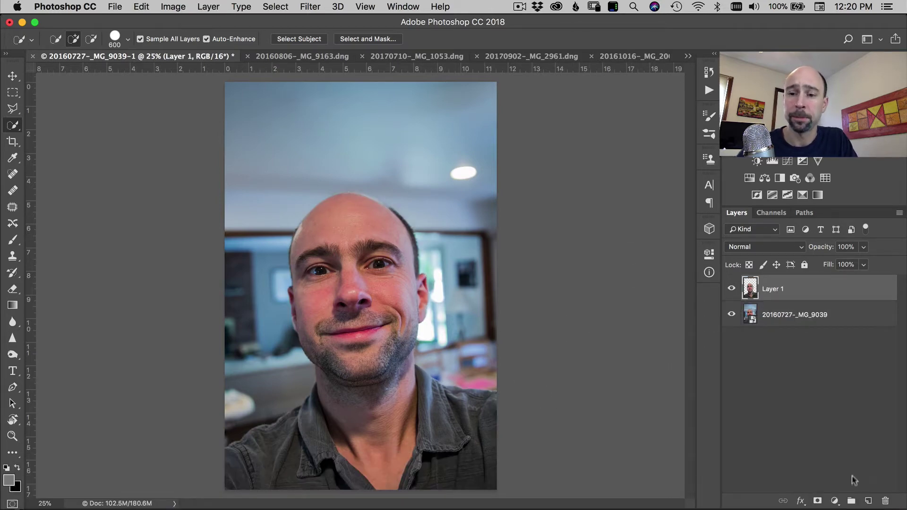
Hide the original portrait layer to reveal the cutout, then switch to the baby photo 20160806-_MG_9163.dng
{"action": "left_click", "coordinate": [731, 314]}
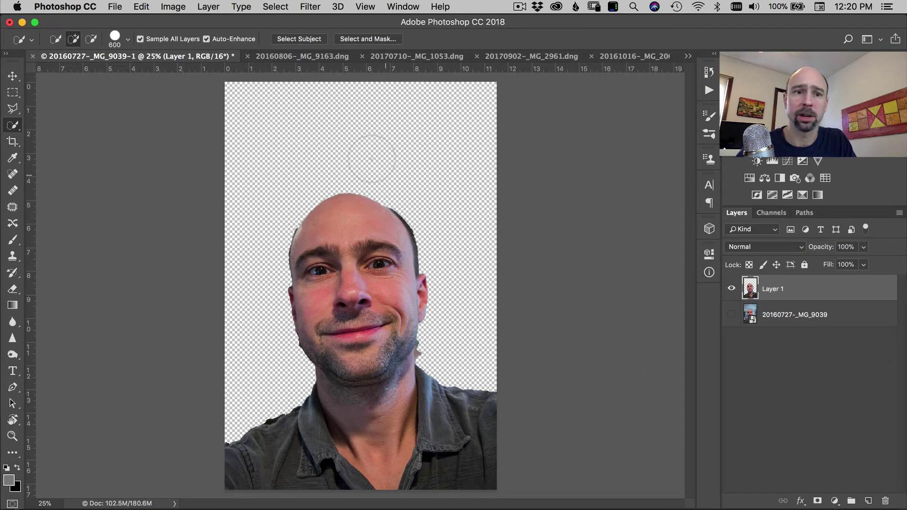
{"action": "left_click", "coordinate": [285, 56]}
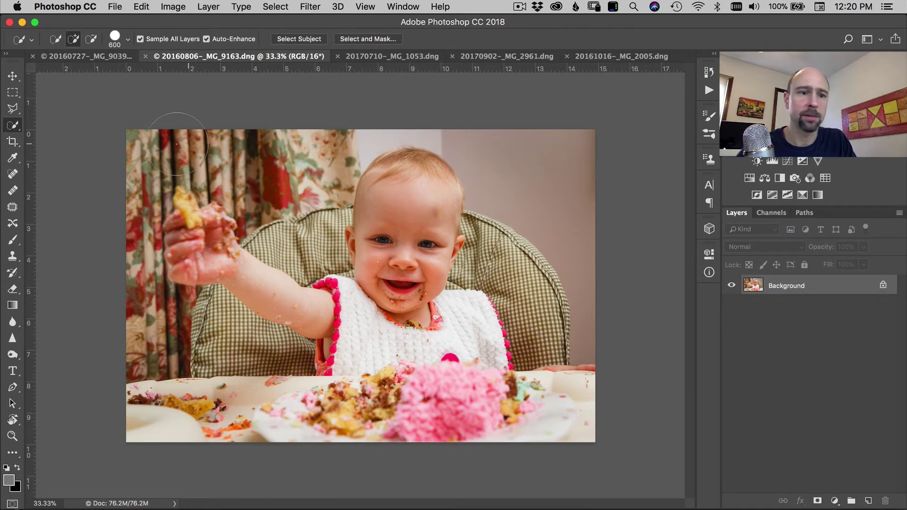
With the Magic Wand active, use Select Subject on the baby and copy it onto Layer 1
{"action": "left_click_drag", "start_coordinate": [15, 121], "coordinate": [46, 136]}
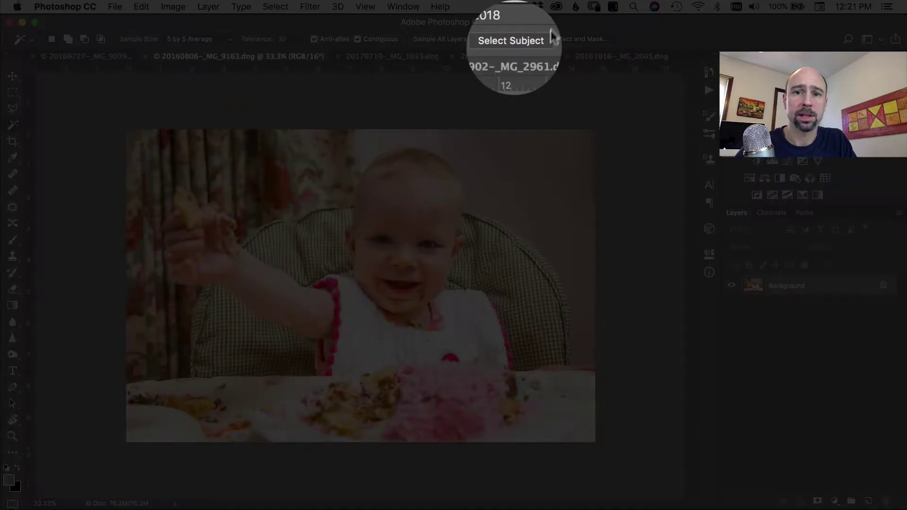
{"action": "left_click", "coordinate": [512, 38]}
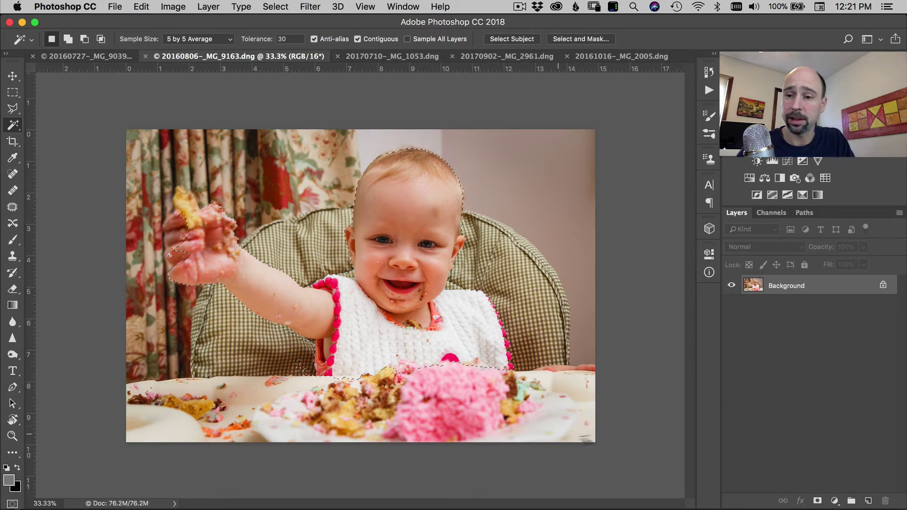
{"action": "key", "text": "super+j"}
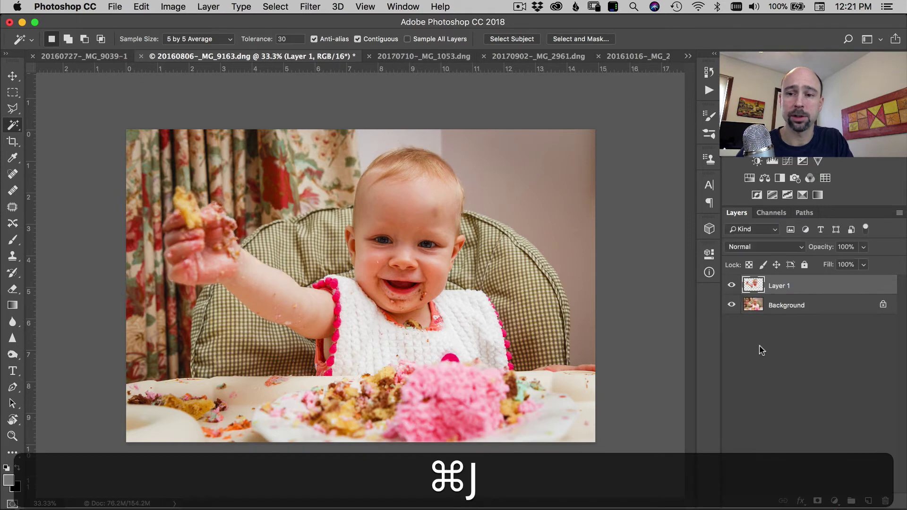
{"action": "left_click", "coordinate": [731, 306]}
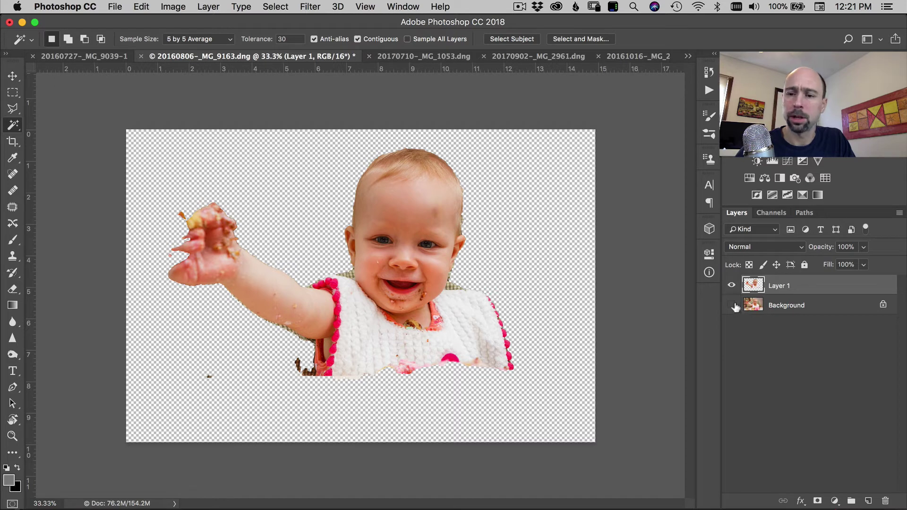
{"action": "left_click", "coordinate": [733, 306]}
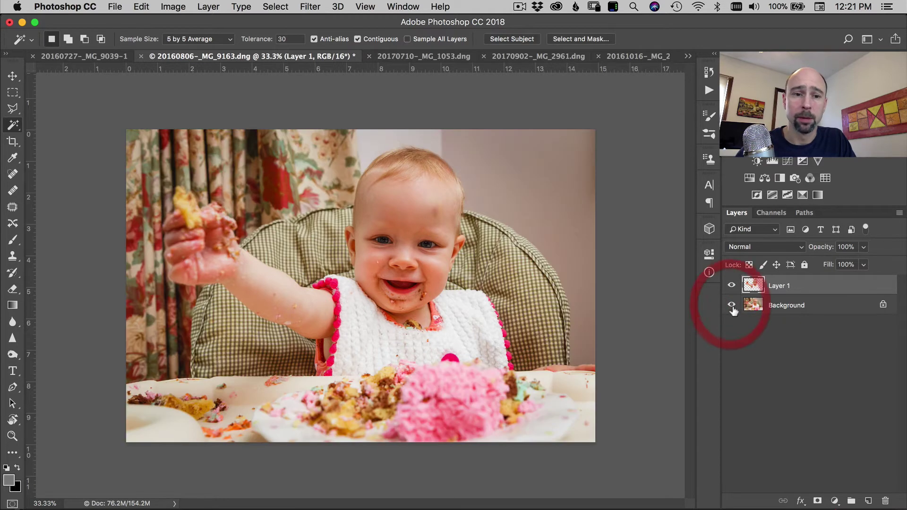
{"action": "left_click", "coordinate": [731, 305]}
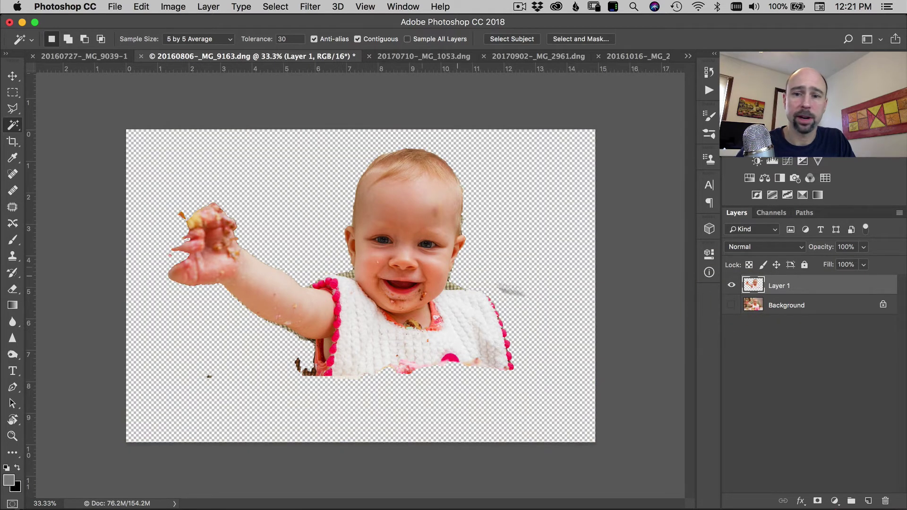
{"action": "left_click", "coordinate": [732, 306]}
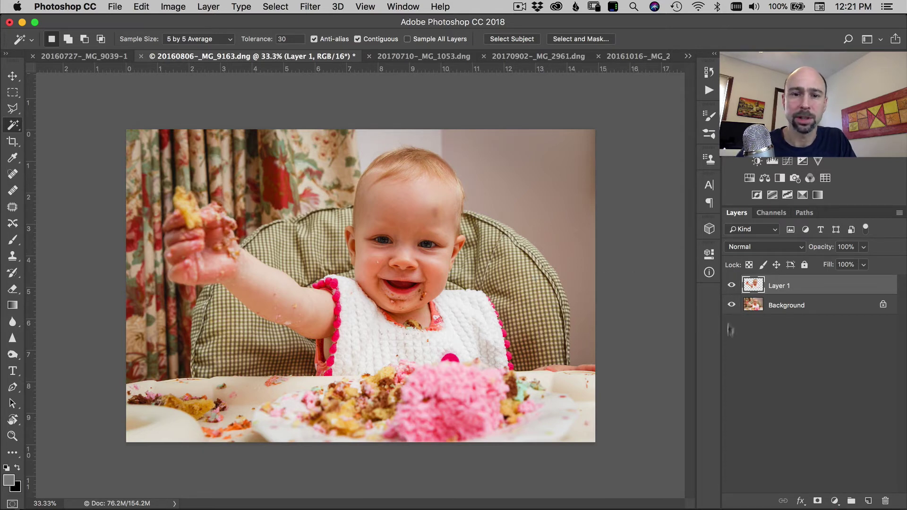
In the black-and-white portrait 20170710-_MG_1053.dng, use Quick Selection's Select Subject on the man
{"action": "left_click", "coordinate": [421, 56]}
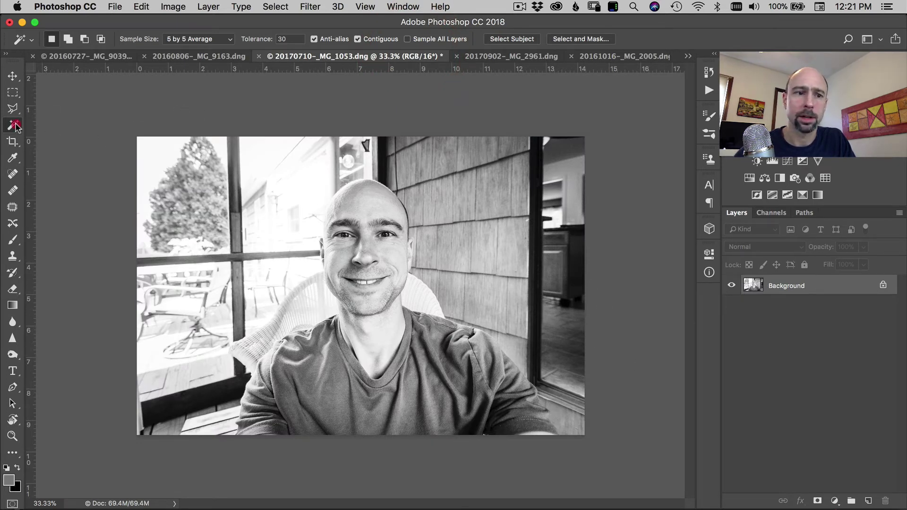
{"action": "left_click_drag", "start_coordinate": [13, 126], "coordinate": [47, 125]}
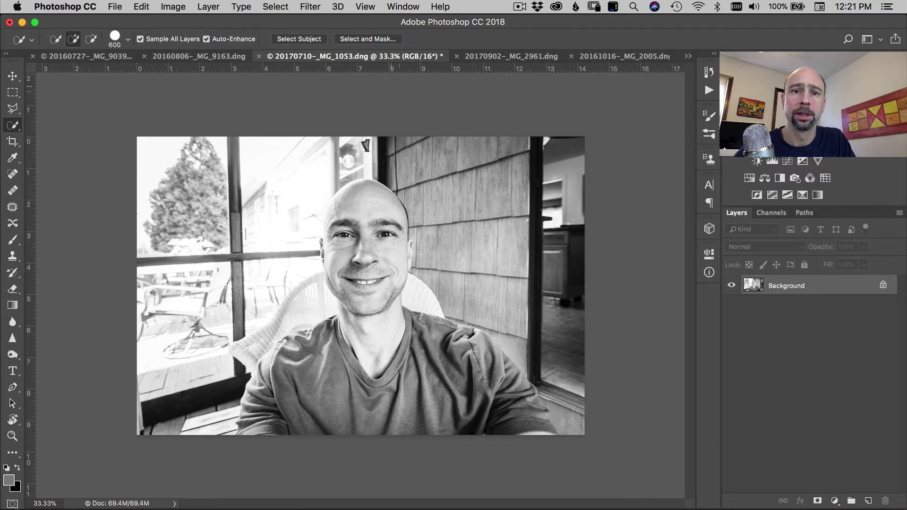
{"action": "left_click", "coordinate": [305, 41]}
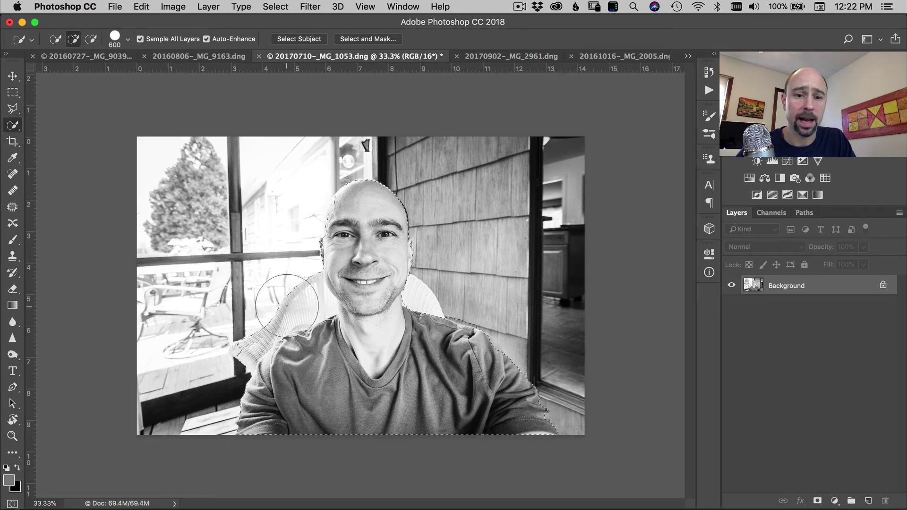
Subtract the wicker chair from the selection and add back the lower-left floor area with a smaller brush
{"action": "key", "text": "alt"}
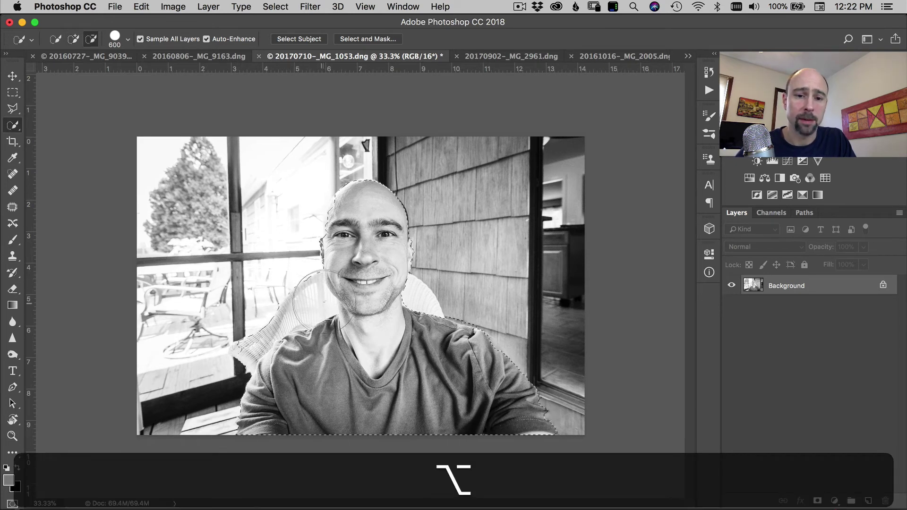
{"action": "mouse_move", "coordinate": [303, 277]}
{"action": "left_mouse_down"}
{"action": "mouse_move", "coordinate": [300, 295]}
{"action": "mouse_move", "coordinate": [230, 342]}
{"action": "mouse_move", "coordinate": [203, 345]}
{"action": "left_mouse_up"}
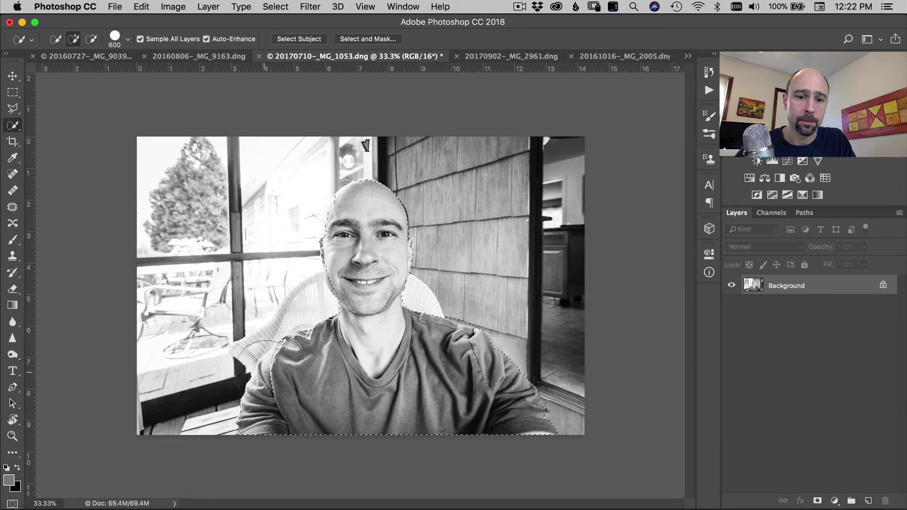
{"action": "key", "text": "bracketleft"}
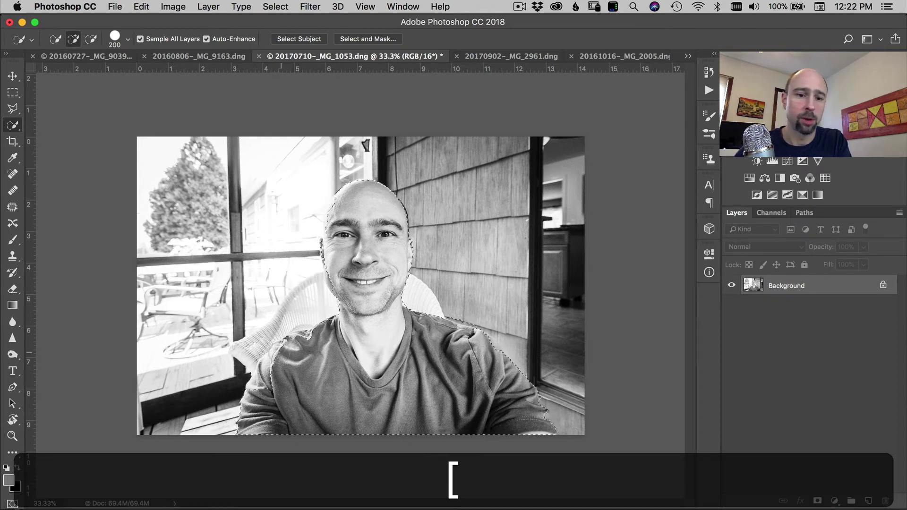
{"action": "mouse_move", "coordinate": [218, 398]}
{"action": "left_mouse_down"}
{"action": "mouse_move", "coordinate": [211, 411]}
{"action": "mouse_move", "coordinate": [234, 373]}
{"action": "mouse_move", "coordinate": [201, 390]}
{"action": "mouse_move", "coordinate": [210, 418]}
{"action": "left_mouse_up"}
{"action": "key", "text": "alt"}
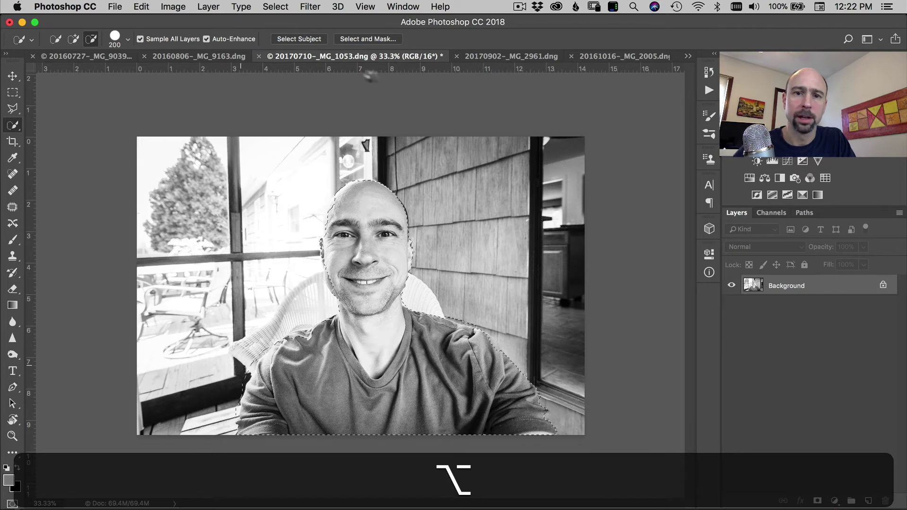
In Select and Mask, refine the head, face and shoulder edges at brush size 150, accept, then deselect
{"action": "left_click", "coordinate": [366, 39]}
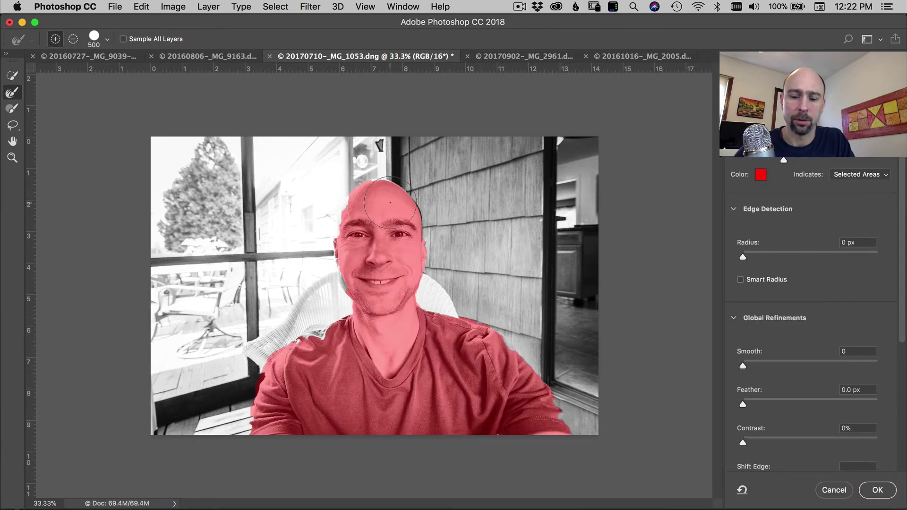
{"action": "key", "text": "bracketleft"}
{"action": "key", "text": "bracketleft"}
{"action": "key", "text": "bracketleft"}
{"action": "key", "text": "bracketleft"}
{"action": "key", "text": "bracketleft"}
{"action": "key", "text": "bracketleft"}
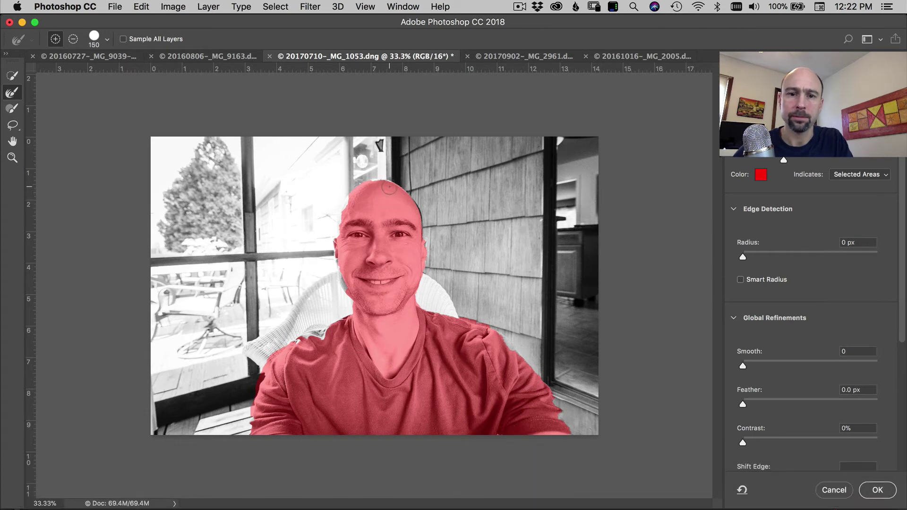
{"action": "mouse_move", "coordinate": [389, 188]}
{"action": "left_mouse_down"}
{"action": "mouse_move", "coordinate": [406, 201]}
{"action": "mouse_move", "coordinate": [416, 235]}
{"action": "left_mouse_up"}
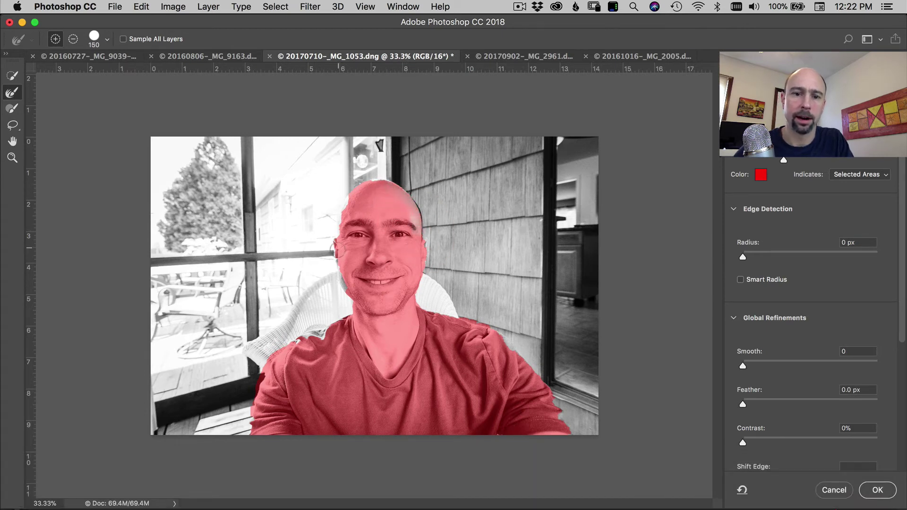
{"action": "mouse_move", "coordinate": [354, 208]}
{"action": "left_mouse_down"}
{"action": "mouse_move", "coordinate": [345, 210]}
{"action": "mouse_move", "coordinate": [333, 265]}
{"action": "left_mouse_up"}
{"action": "mouse_move", "coordinate": [326, 347]}
{"action": "left_mouse_down"}
{"action": "mouse_move", "coordinate": [329, 337]}
{"action": "mouse_move", "coordinate": [313, 338]}
{"action": "mouse_move", "coordinate": [290, 352]}
{"action": "left_mouse_up"}
{"action": "left_click", "coordinate": [878, 492]}
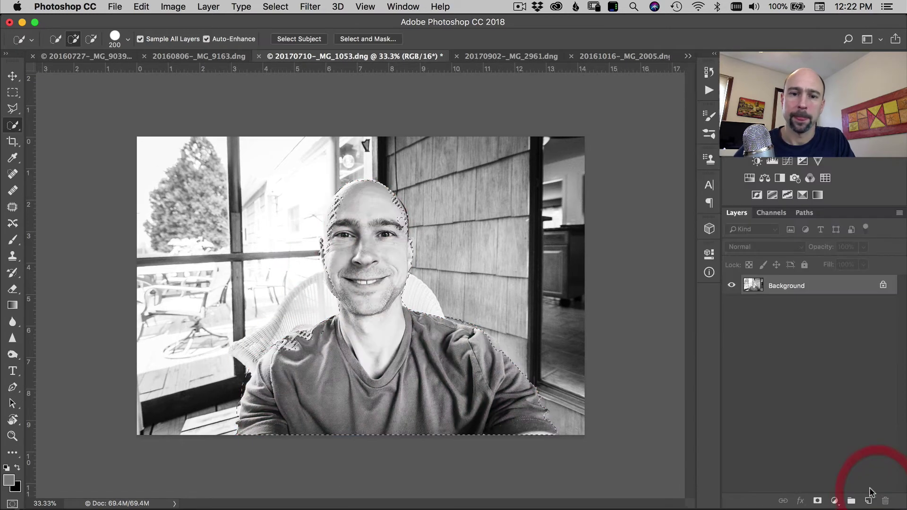
{"action": "key", "text": "super+d"}
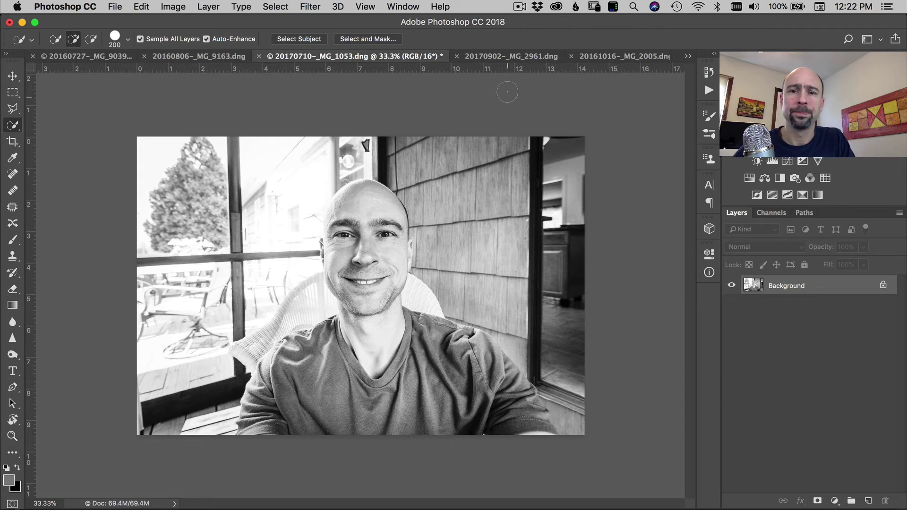
Switch to the giraffe photo 20170902-_MG_2961.dng and run Select Subject on the giraffe
{"action": "left_click", "coordinate": [515, 57]}
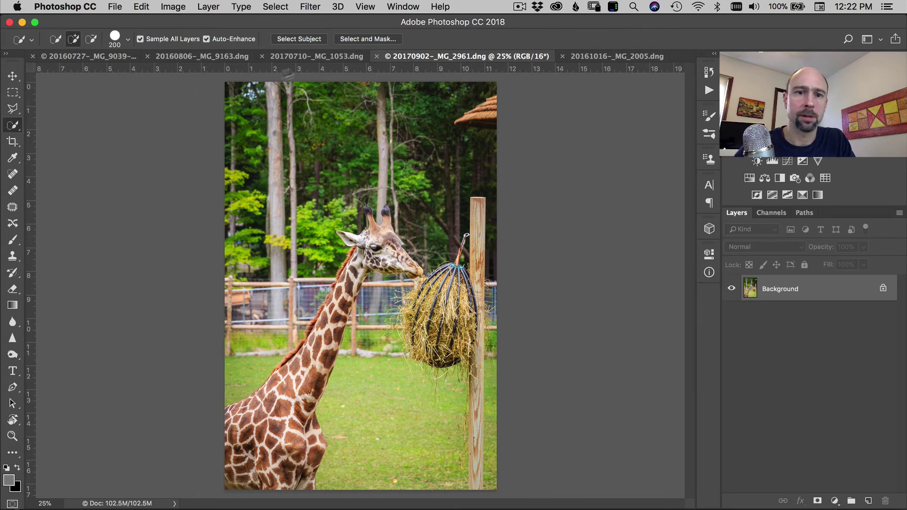
{"action": "left_click", "coordinate": [296, 38]}
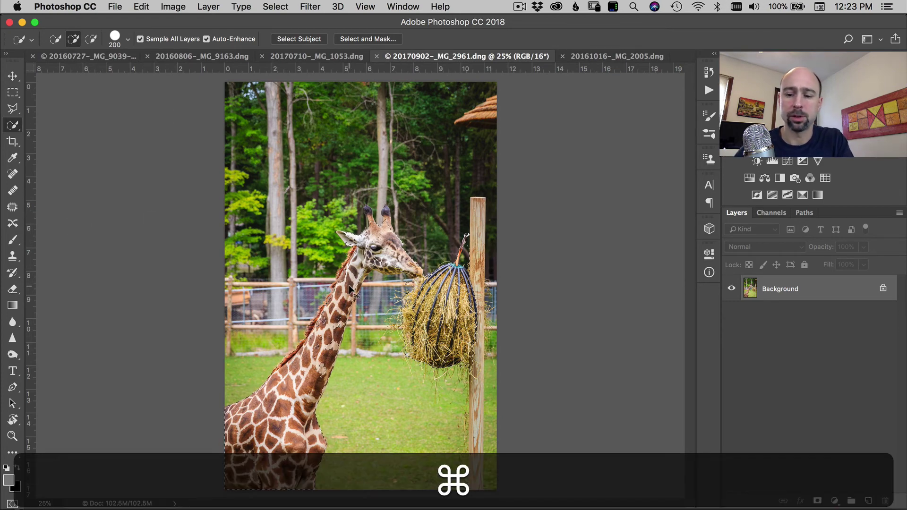
Zoom in, add the neck and right ossicone, and remove background spill and the tree trunk
{"action": "key", "text": "super+equal"}
{"action": "key", "text": "super+equal"}
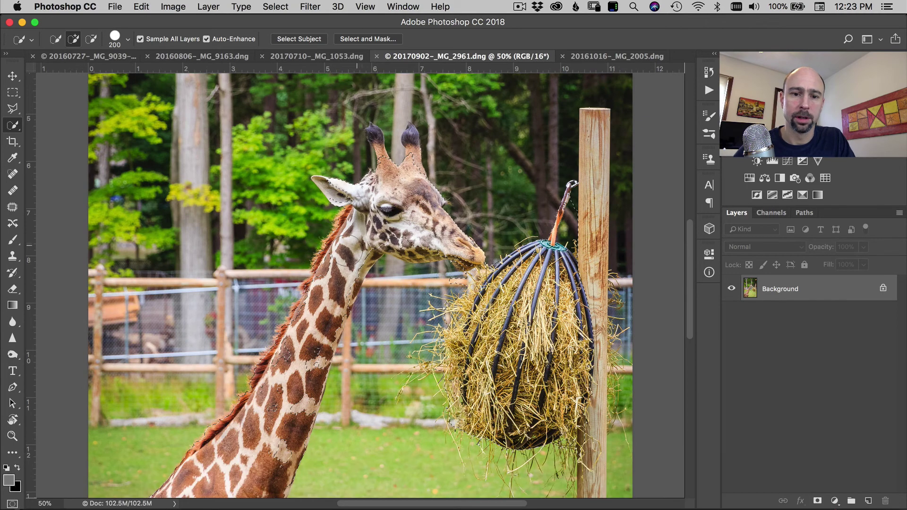
{"action": "left_click_drag", "start_coordinate": [302, 321], "coordinate": [242, 425]}
{"action": "key", "text": "alt"}
{"action": "left_click_drag", "start_coordinate": [242, 352], "coordinate": [211, 385]}
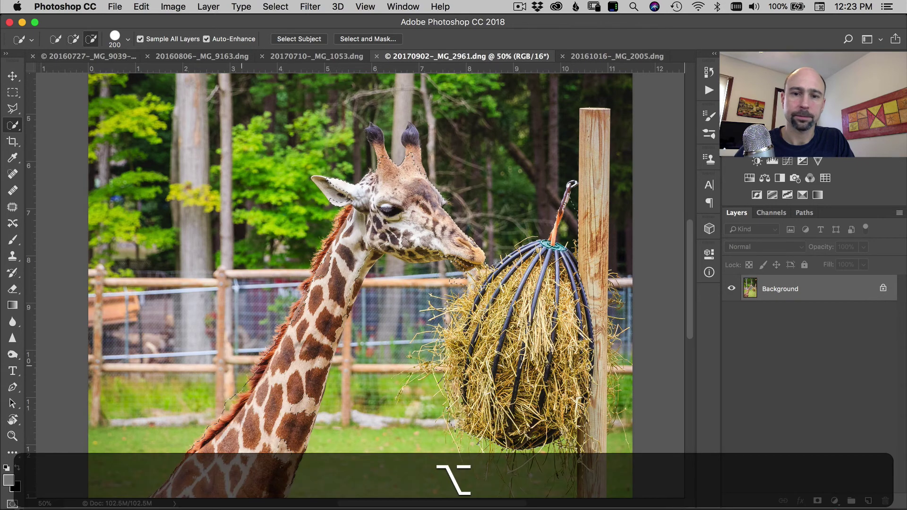
{"action": "left_click_drag", "start_coordinate": [409, 137], "coordinate": [415, 134]}
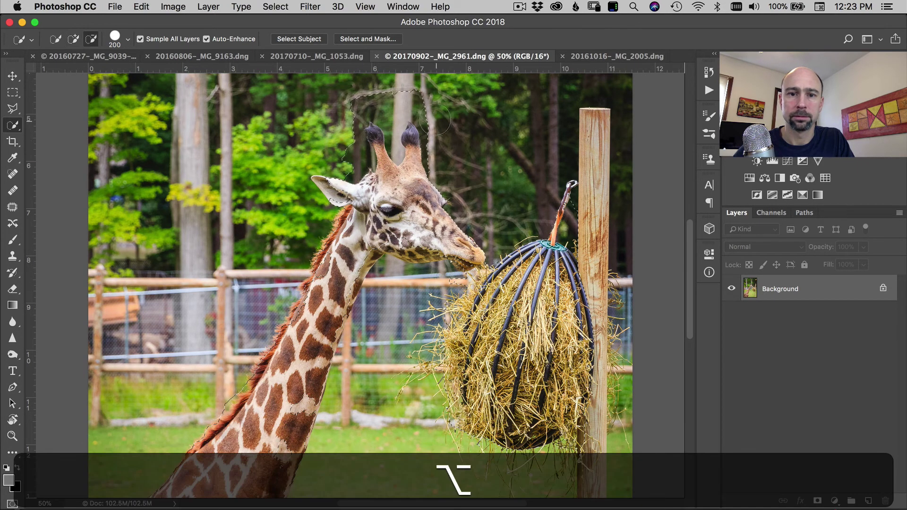
{"action": "mouse_move", "coordinate": [439, 118]}
{"action": "left_mouse_down"}
{"action": "mouse_move", "coordinate": [378, 99]}
{"action": "mouse_move", "coordinate": [340, 116]}
{"action": "left_mouse_up"}
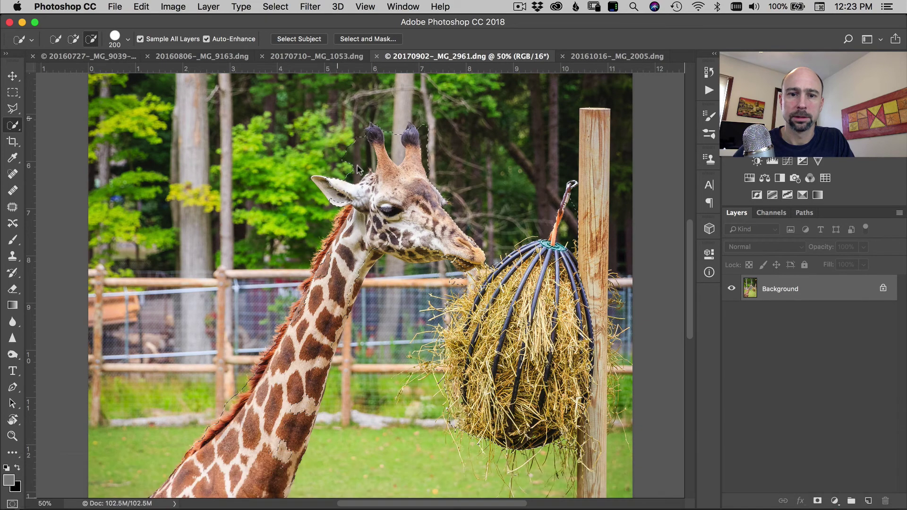
{"action": "left_click", "coordinate": [352, 146], "text": "alt"}
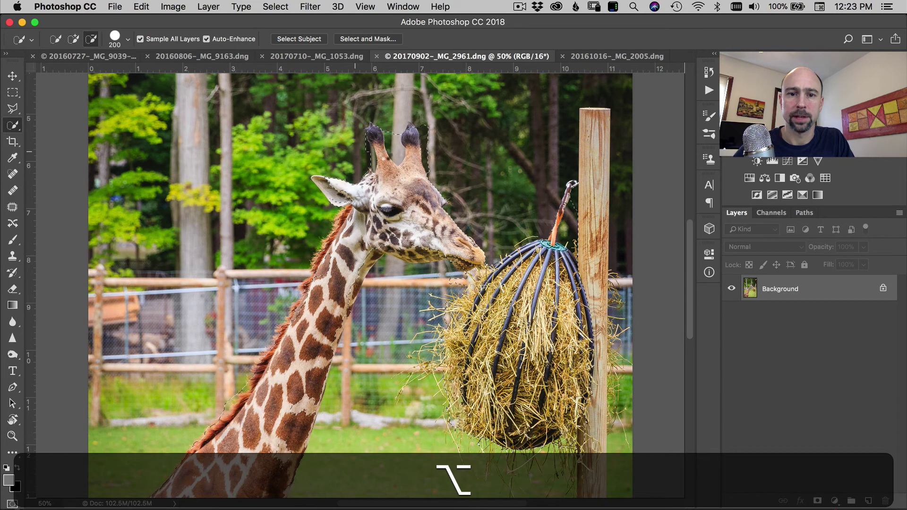
{"action": "left_click", "coordinate": [385, 39]}
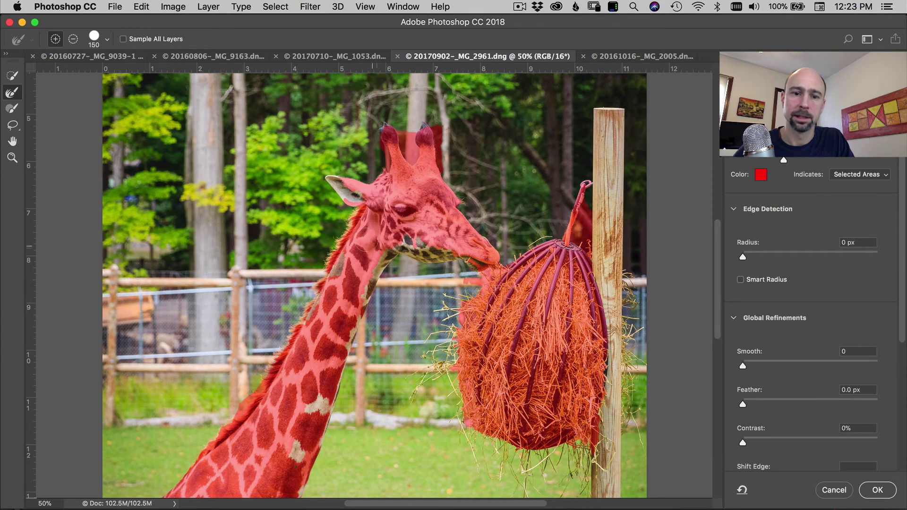